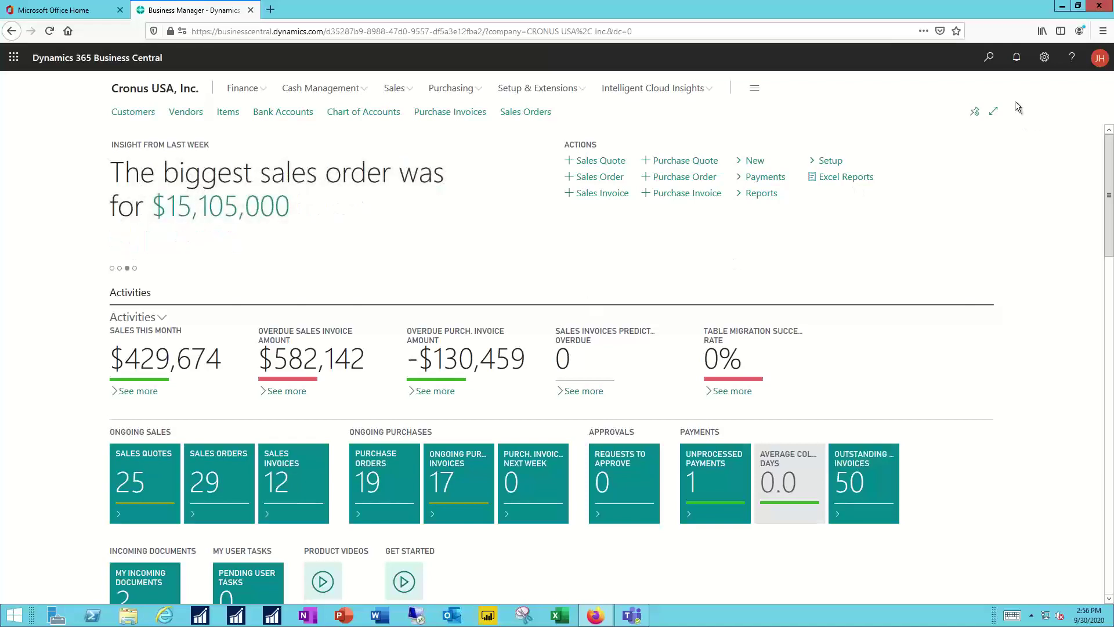
Search for 'defer' and open the Deferral Templates list
{"action": "left_click", "coordinate": [990, 58]}
{"action": "type", "text": "defer"}
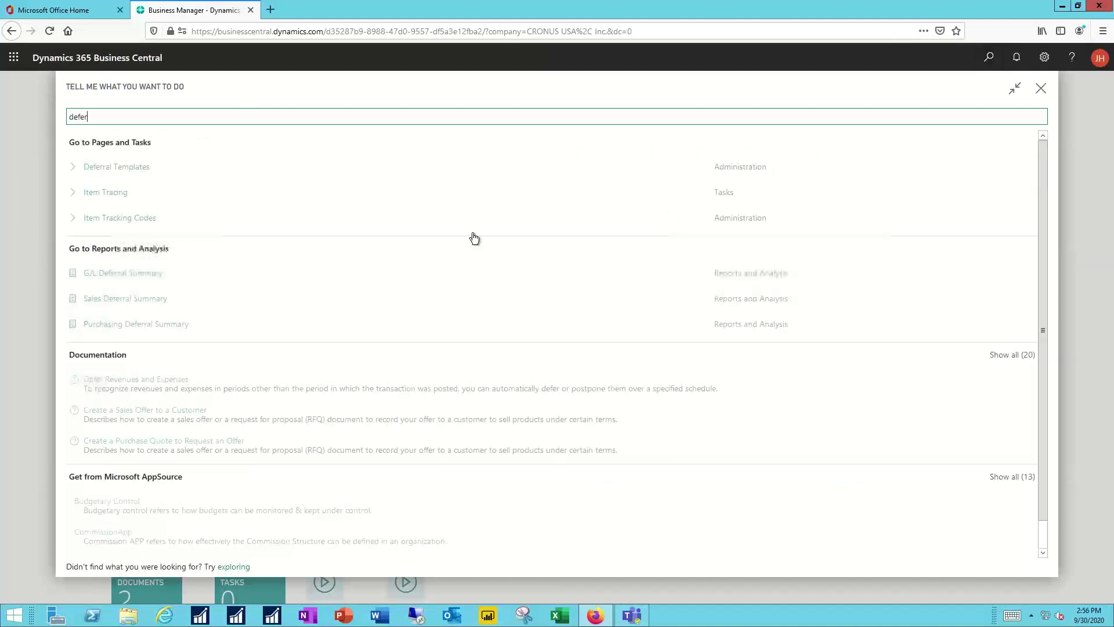
{"action": "left_click", "coordinate": [126, 169]}
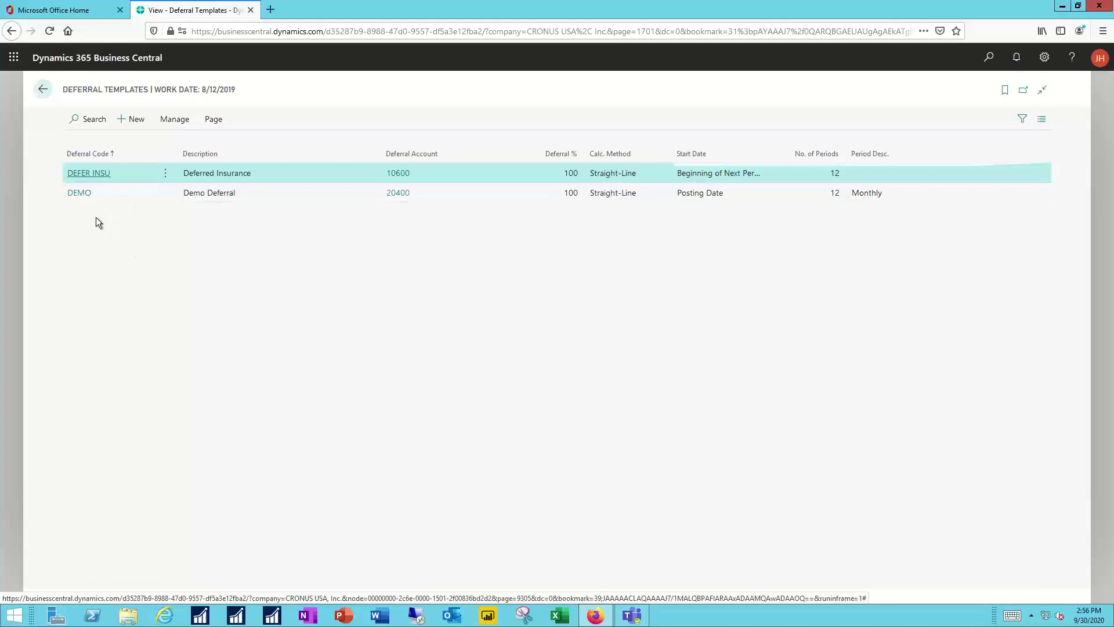
Review the DEFER INSU template's start date options and 12-period schedule without changing anything
{"action": "left_click", "coordinate": [89, 174]}
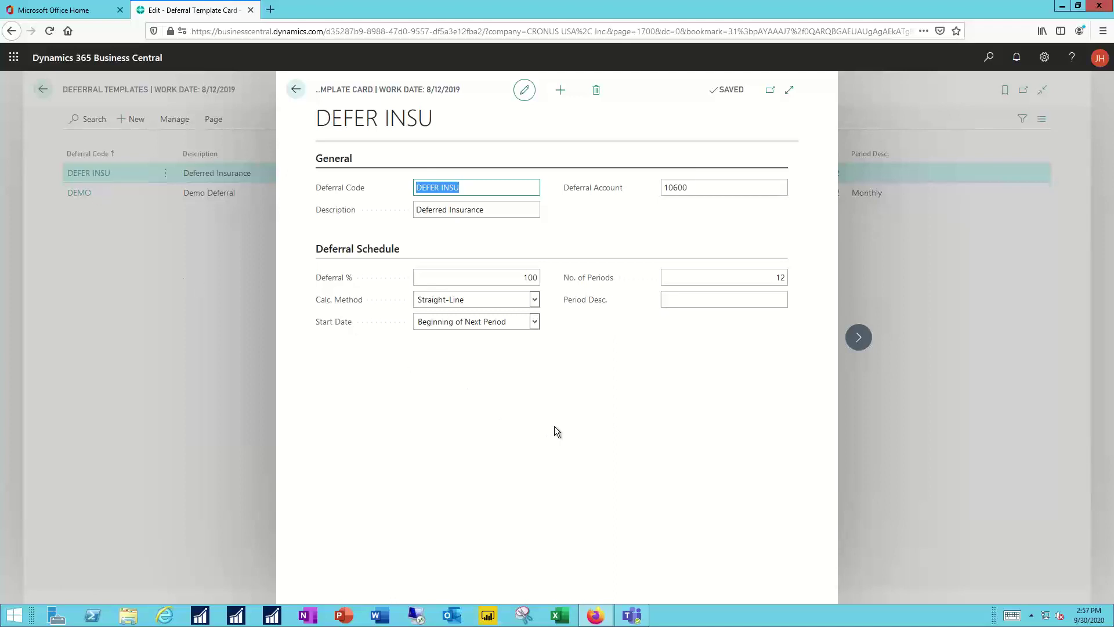
{"action": "left_click", "coordinate": [534, 322]}
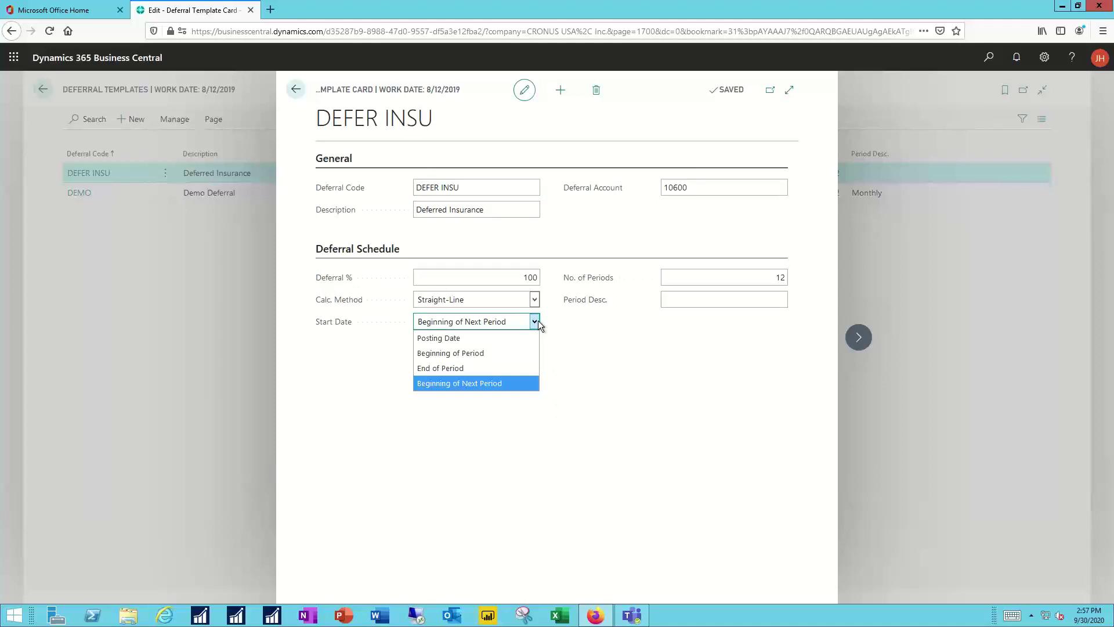
{"action": "left_click", "coordinate": [569, 337]}
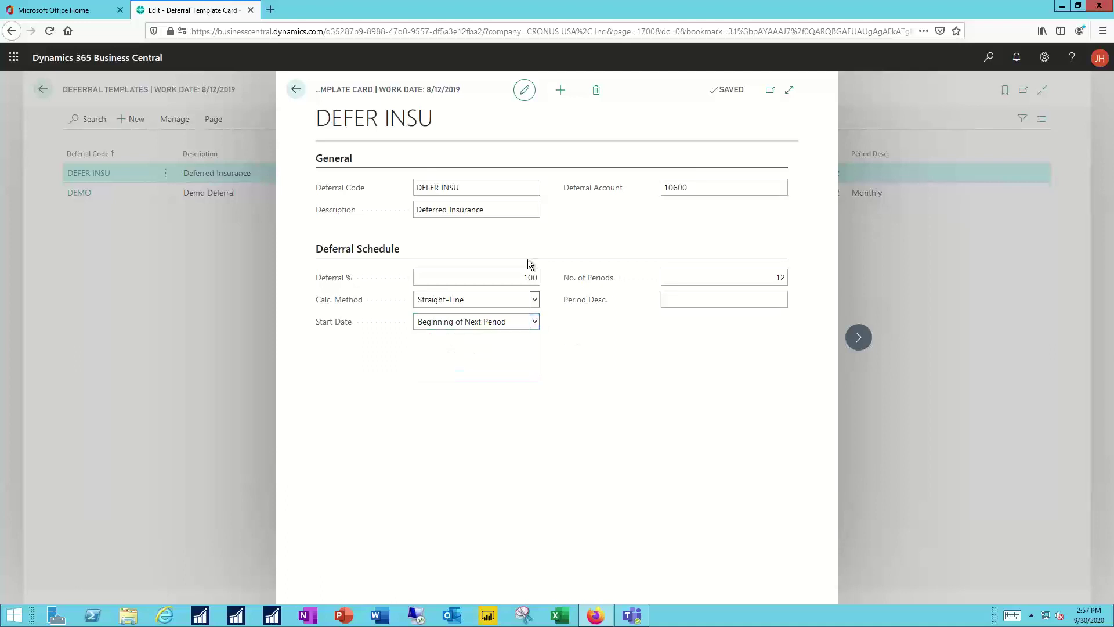
{"action": "left_click", "coordinate": [296, 90]}
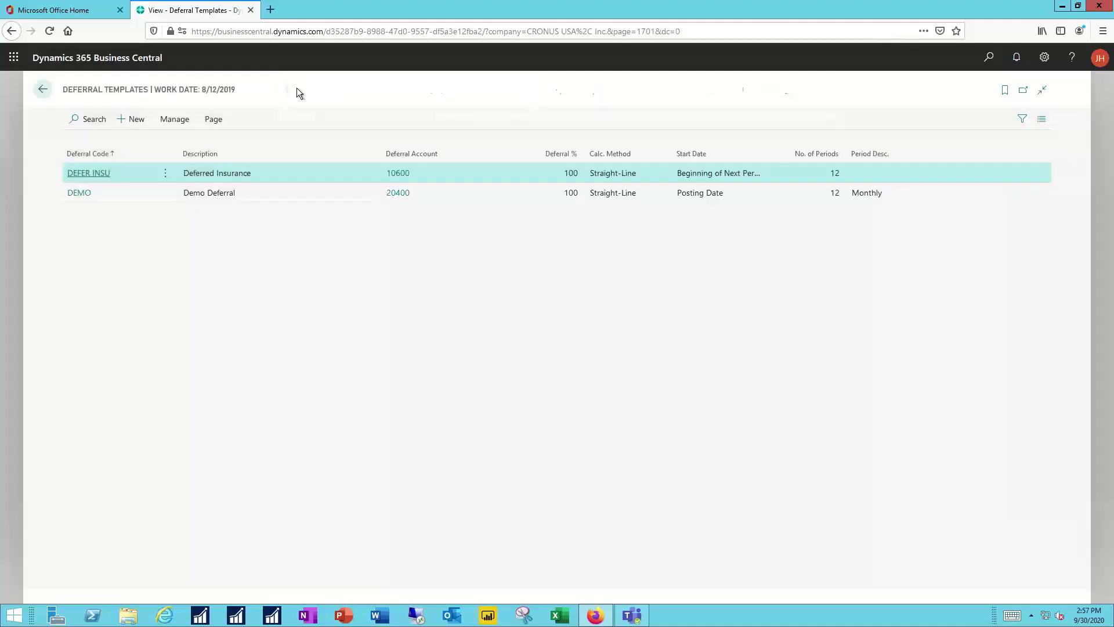
Go back to the Role Center and open the Purchase Invoices list
{"action": "left_click", "coordinate": [40, 88]}
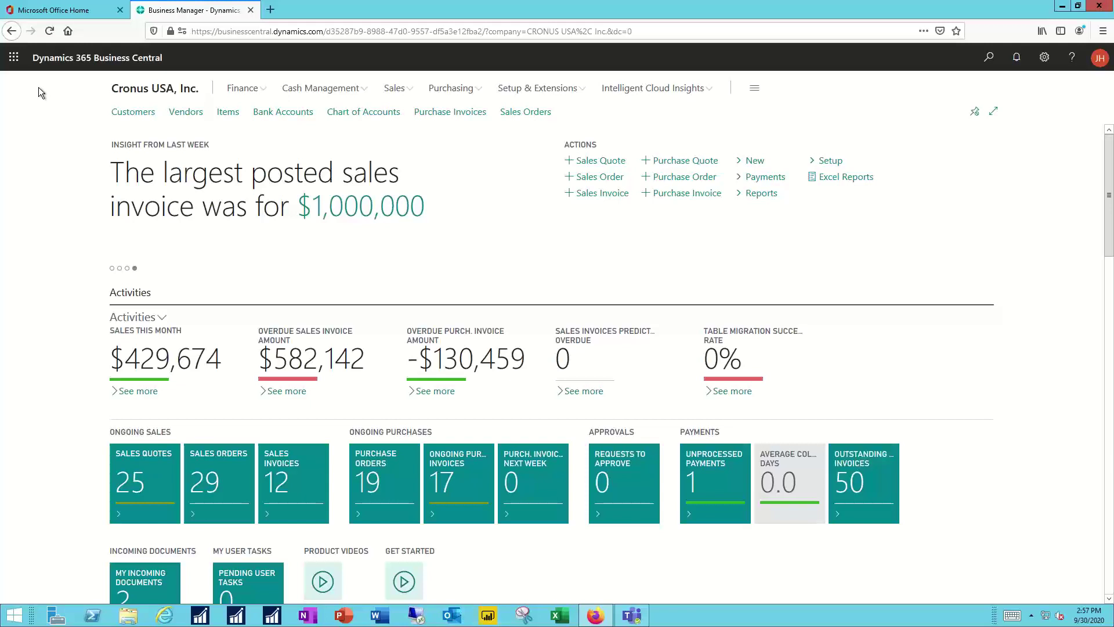
{"action": "left_click", "coordinate": [451, 112]}
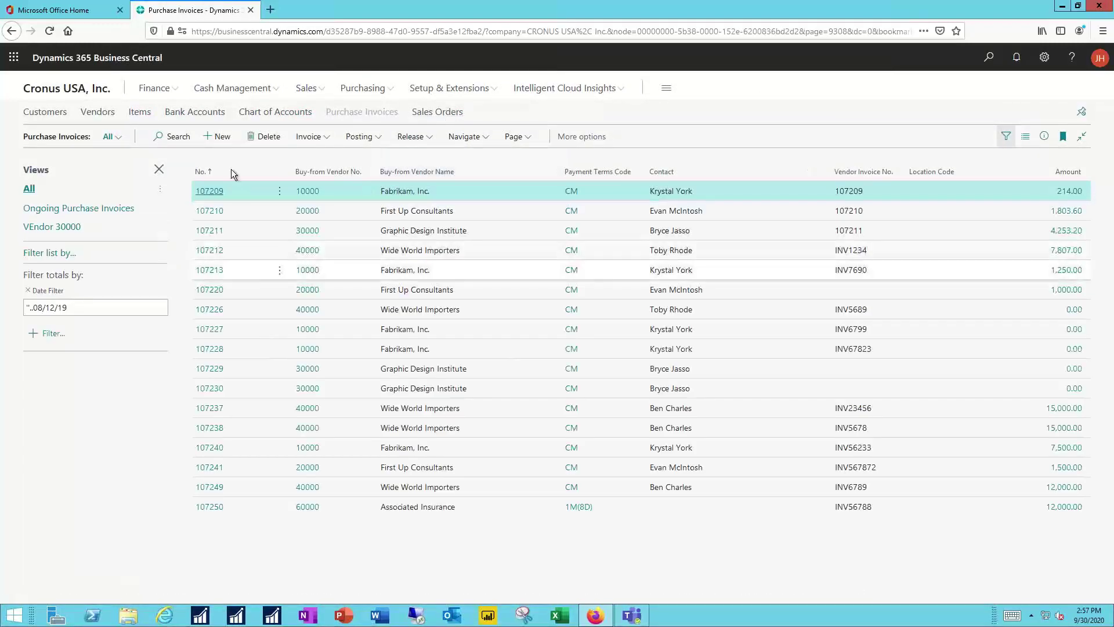
Start a new purchase invoice for vendor 60000, Associated Insurance, entering the vendor invoice number
{"action": "left_click", "coordinate": [220, 139]}
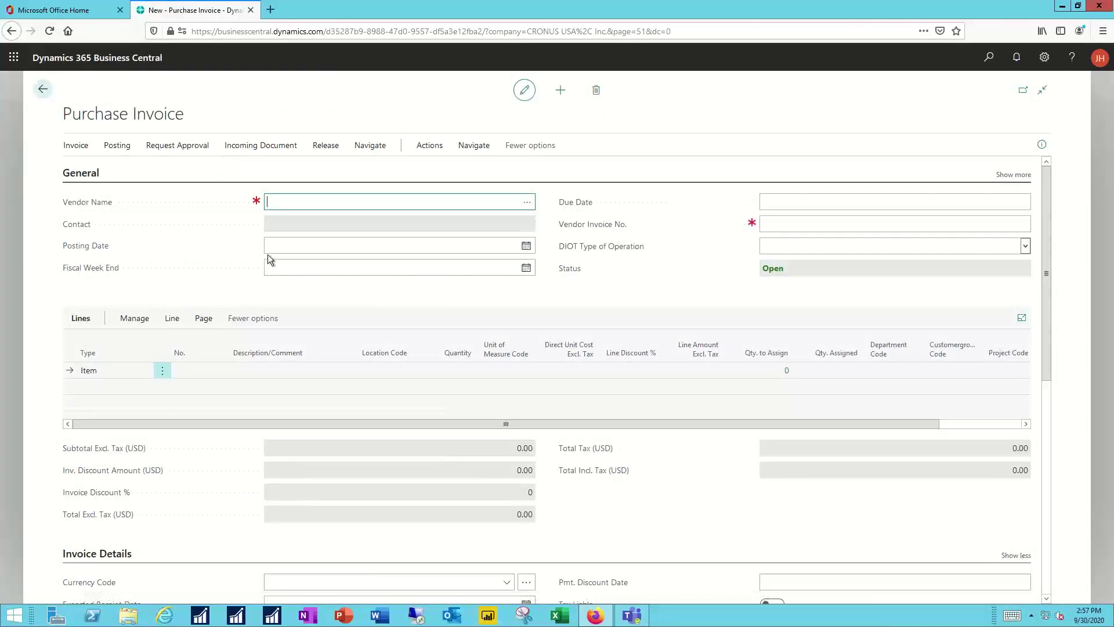
{"action": "type", "text": "60000"}
{"action": "key", "text": "Tab"}
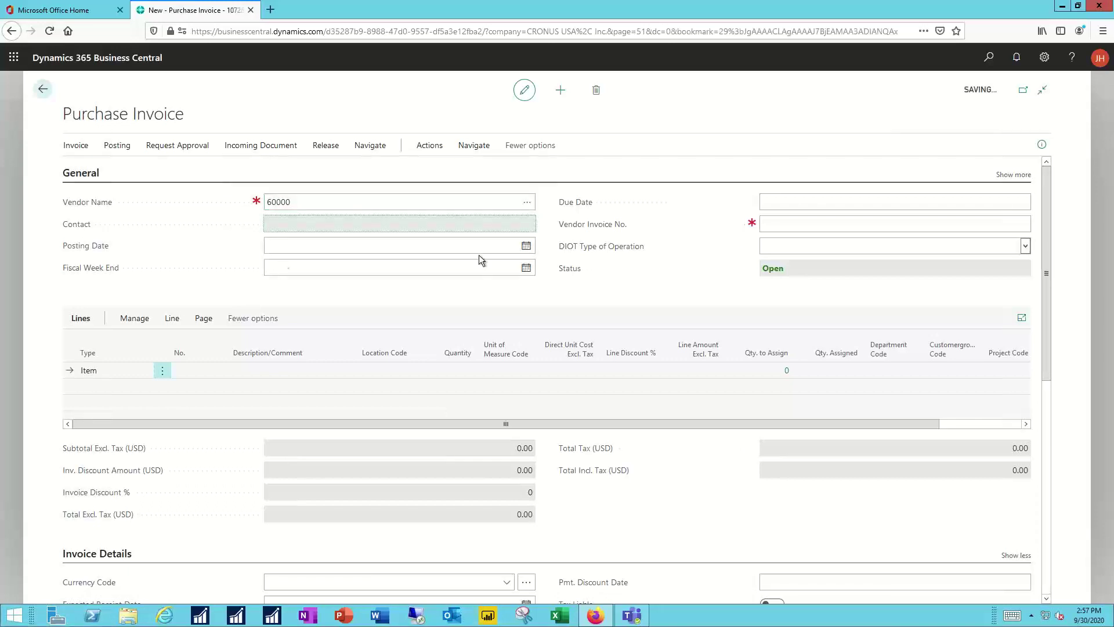
{"action": "left_click", "coordinate": [785, 225]}
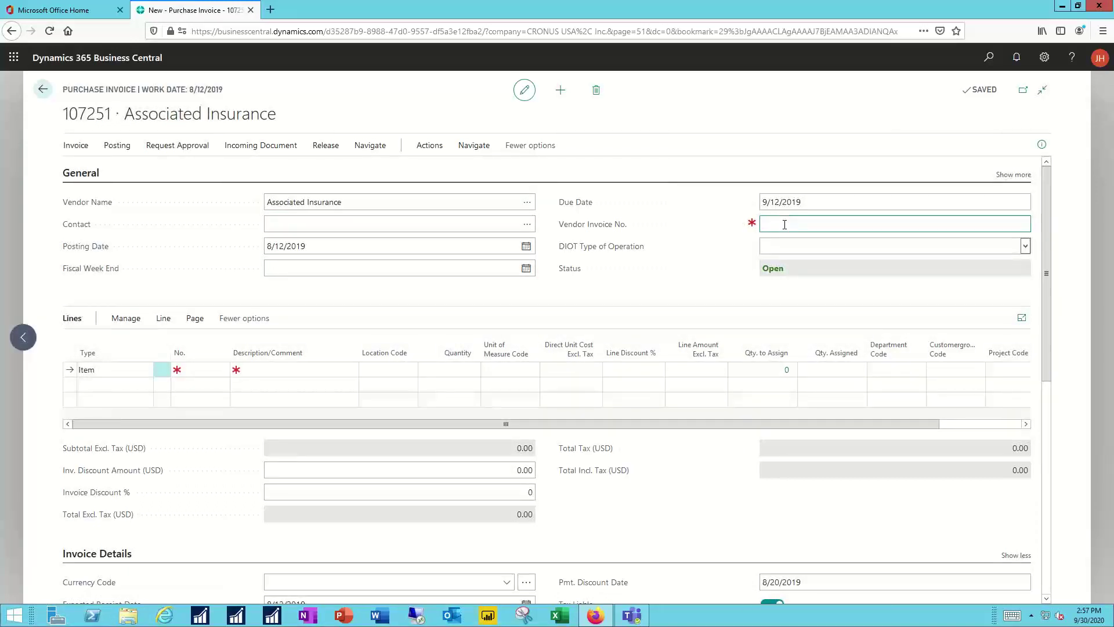
{"action": "type", "text": "INV6745"}
{"action": "key", "text": "Tab"}
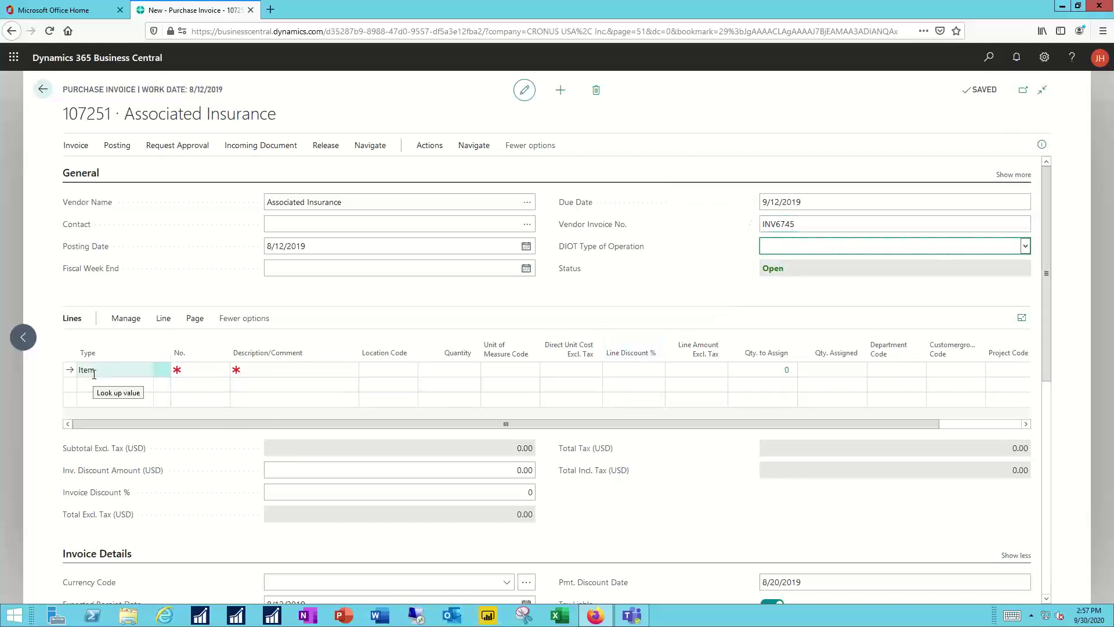
Add a Z-INSURANCE line with quantity 1 and direct unit cost 12,000
{"action": "left_click", "coordinate": [198, 369]}
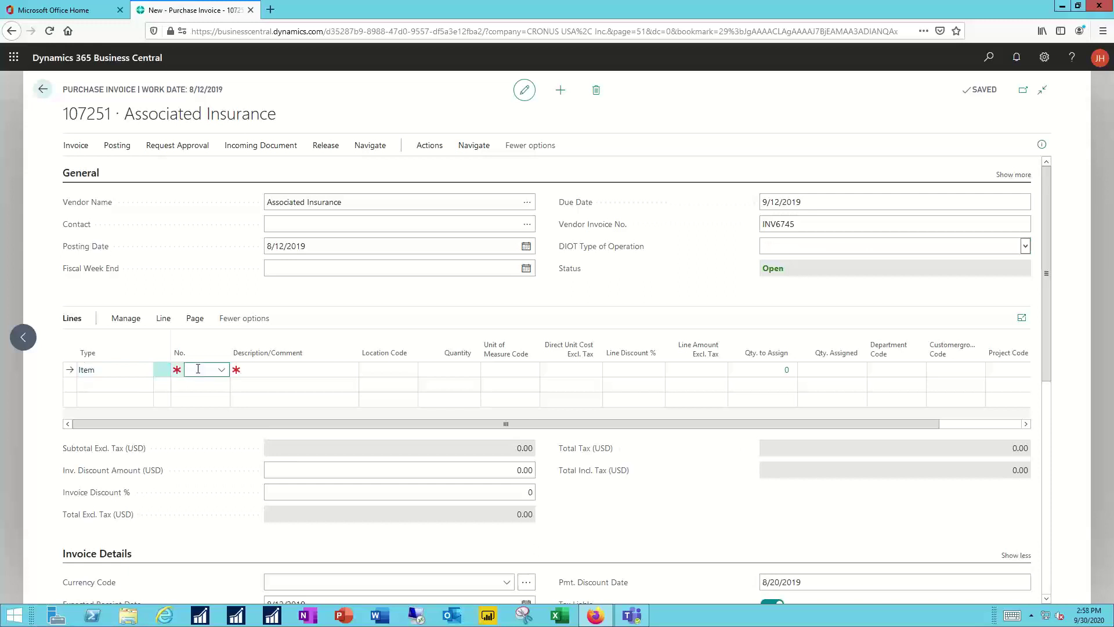
{"action": "type", "text": "z-i"}
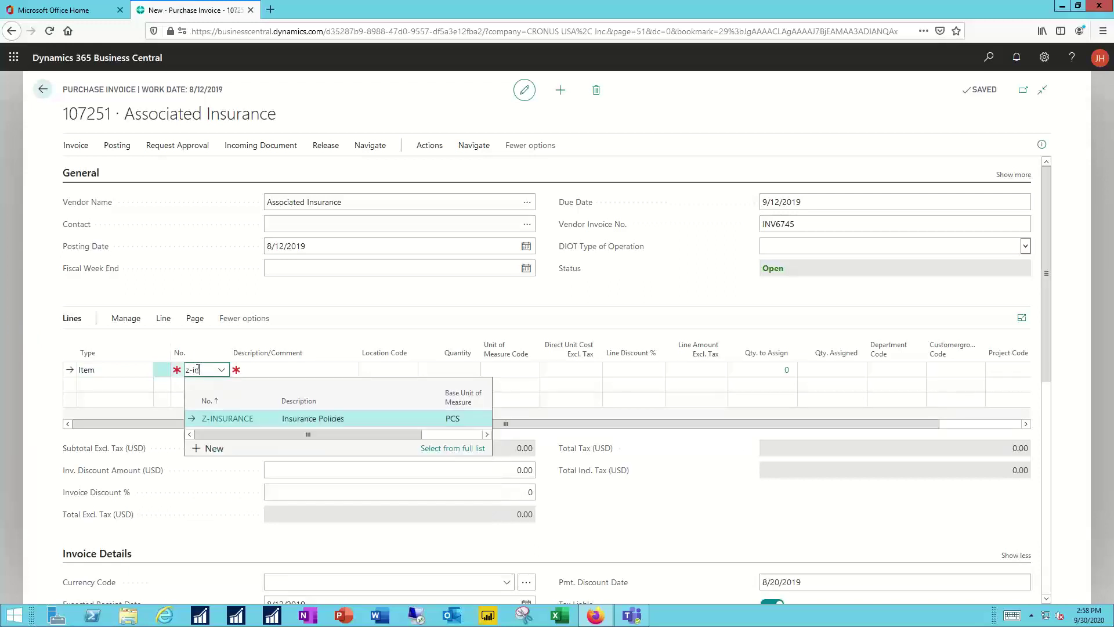
{"action": "type", "text": "n"}
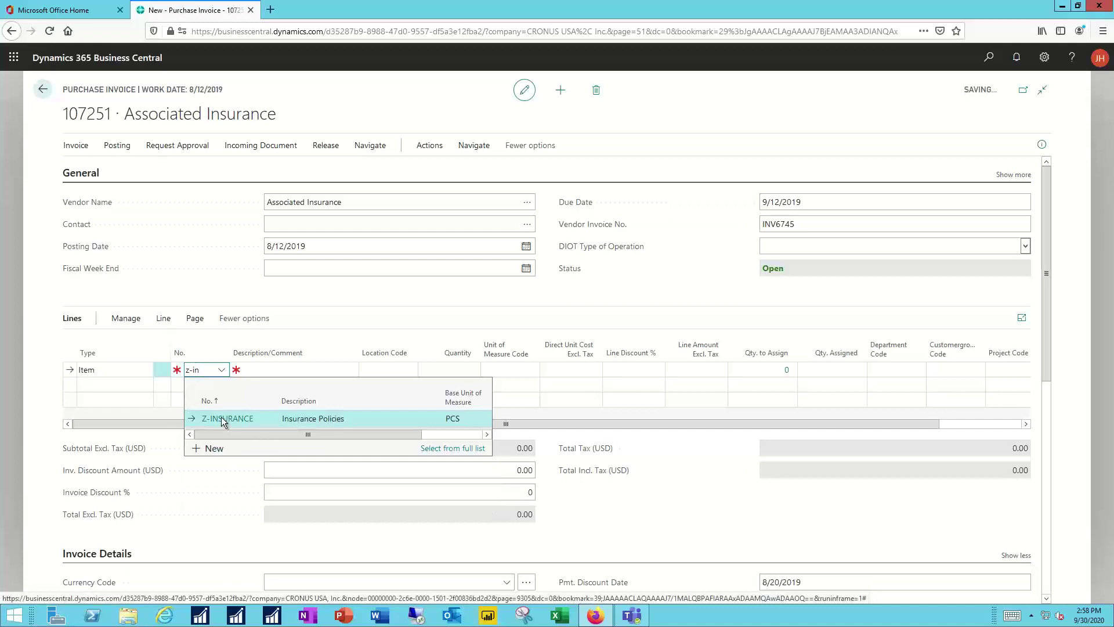
{"action": "left_click", "coordinate": [221, 417]}
{"action": "key", "text": "Tab"}
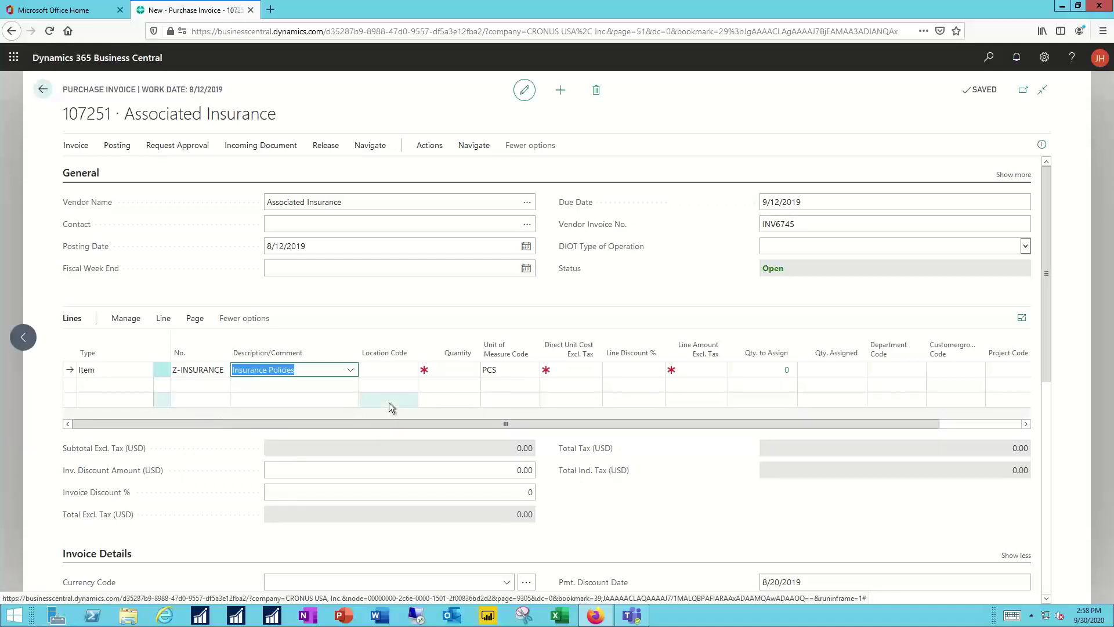
{"action": "key", "text": "Tab"}
{"action": "key", "text": "Tab"}
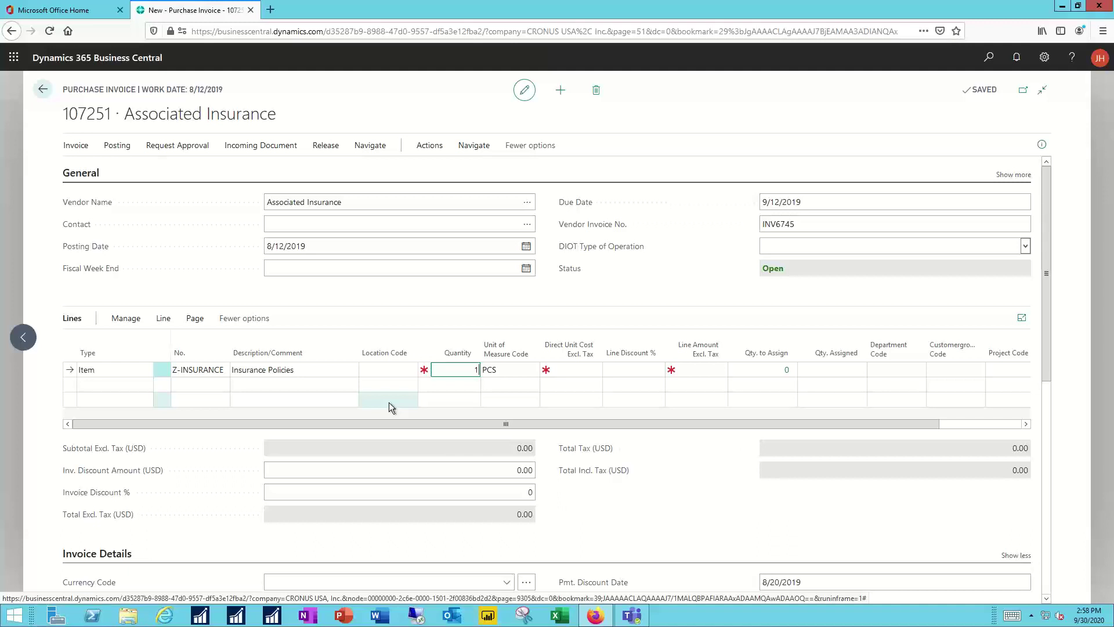
{"action": "type", "text": "1"}
{"action": "key", "text": "Tab"}
{"action": "key", "text": "Tab"}
{"action": "type", "text": "12000"}
{"action": "key", "text": "Tab"}
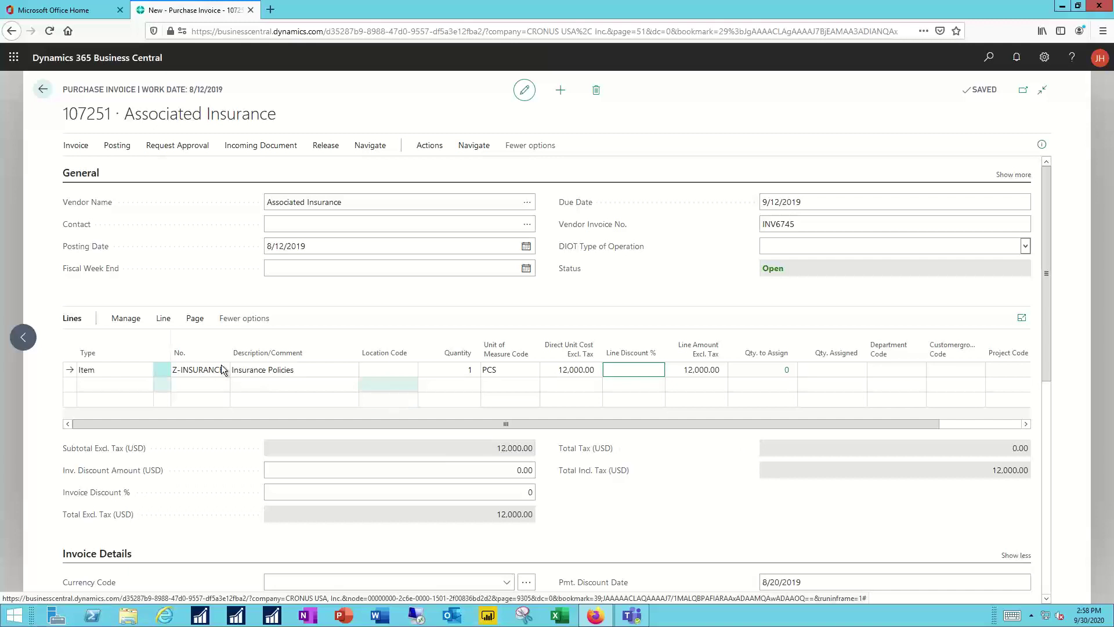
{"action": "left_click", "coordinate": [163, 319]}
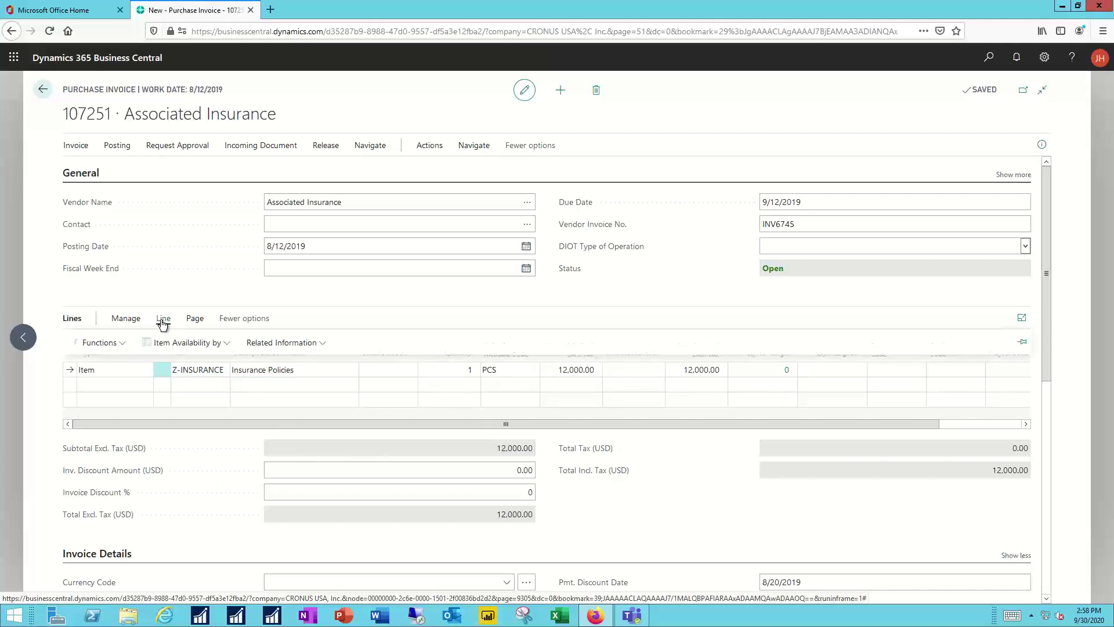
{"action": "left_click", "coordinate": [279, 341]}
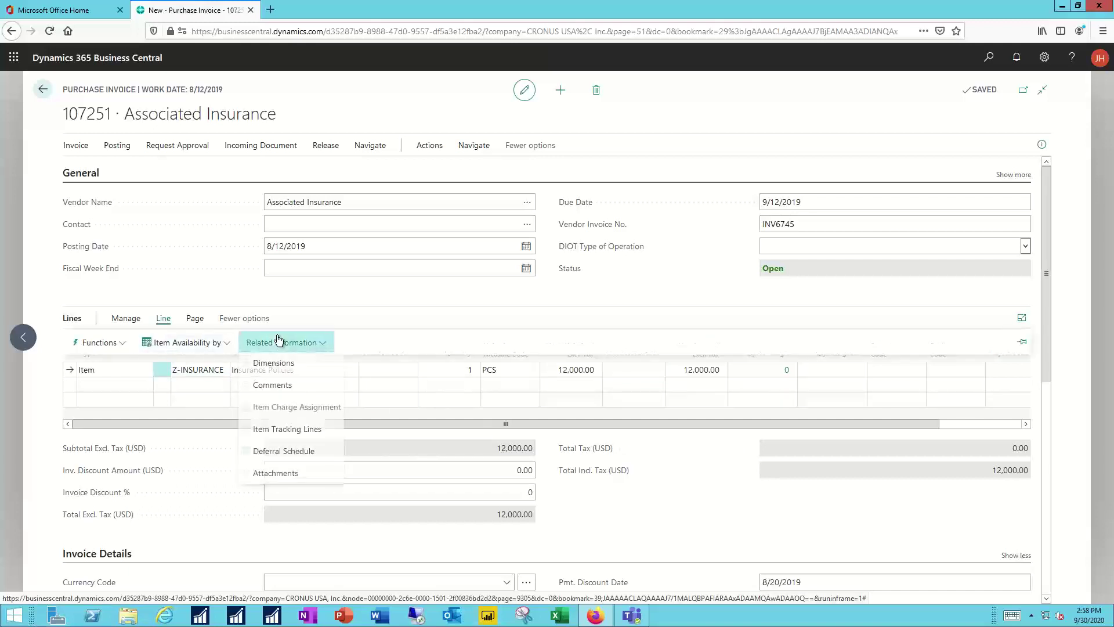
{"action": "left_click", "coordinate": [276, 458]}
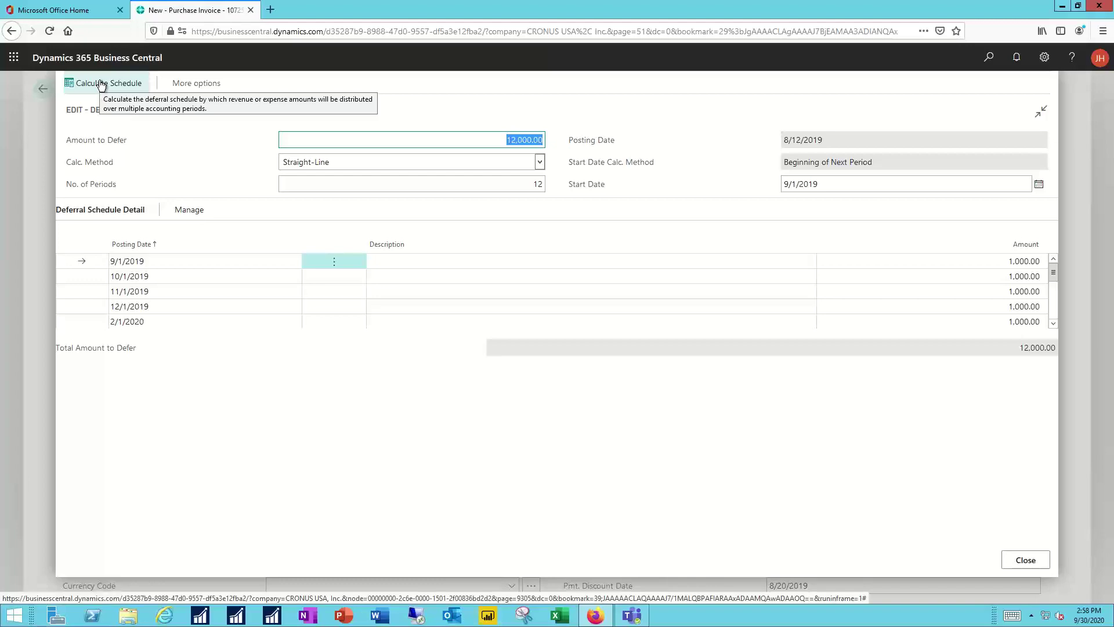
{"action": "left_click", "coordinate": [1024, 560]}
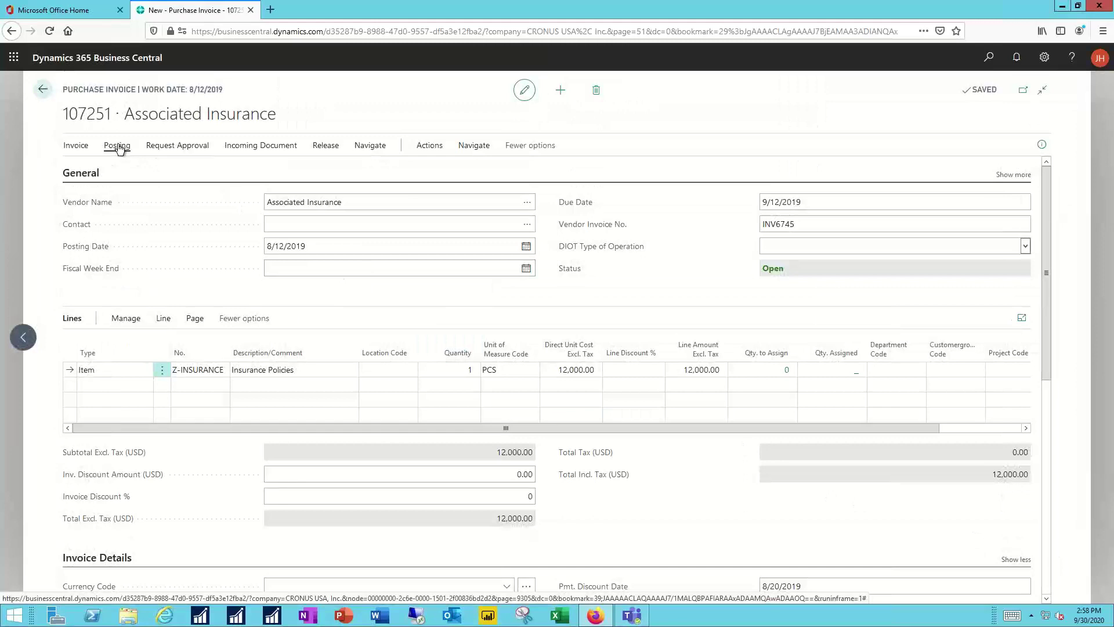
{"action": "left_click", "coordinate": [118, 148]}
{"action": "left_click", "coordinate": [246, 164]}
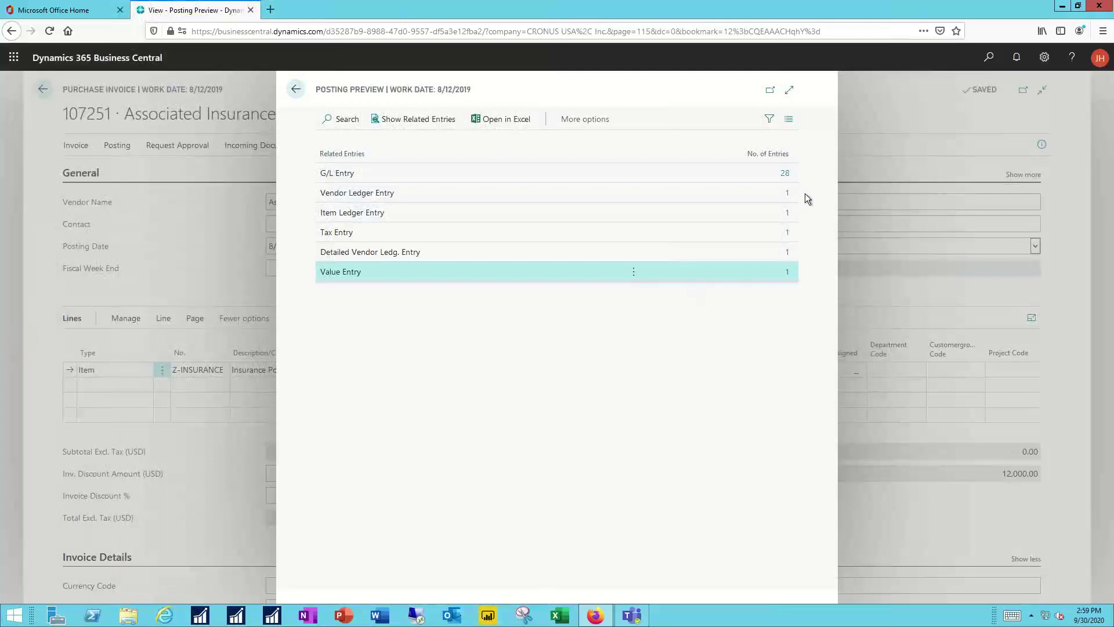
{"action": "left_click", "coordinate": [783, 173]}
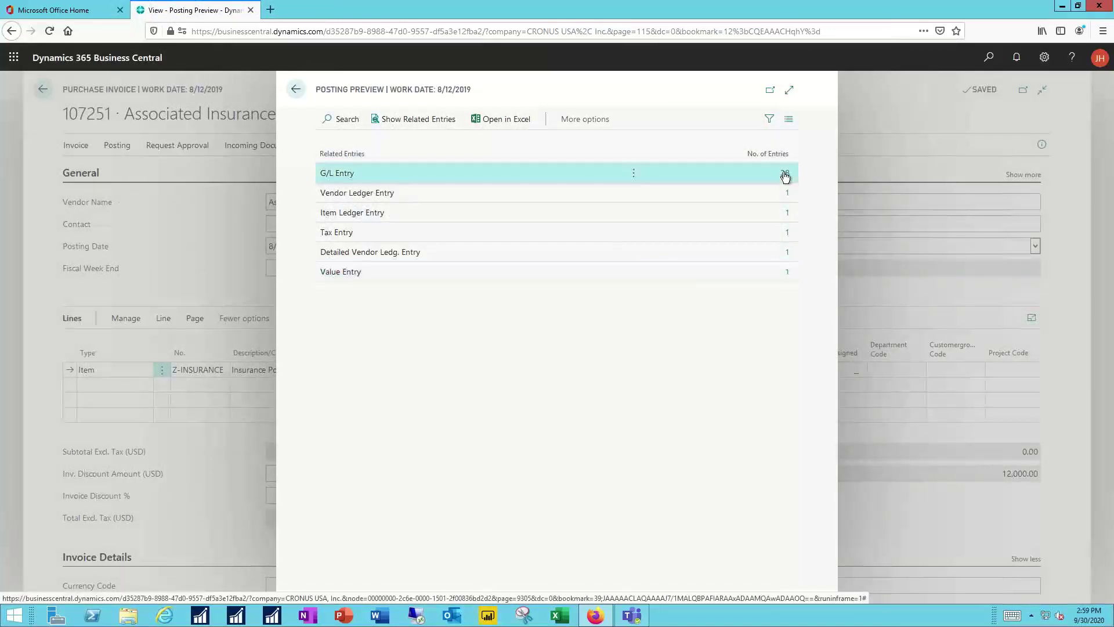
{"action": "left_click", "coordinate": [784, 174]}
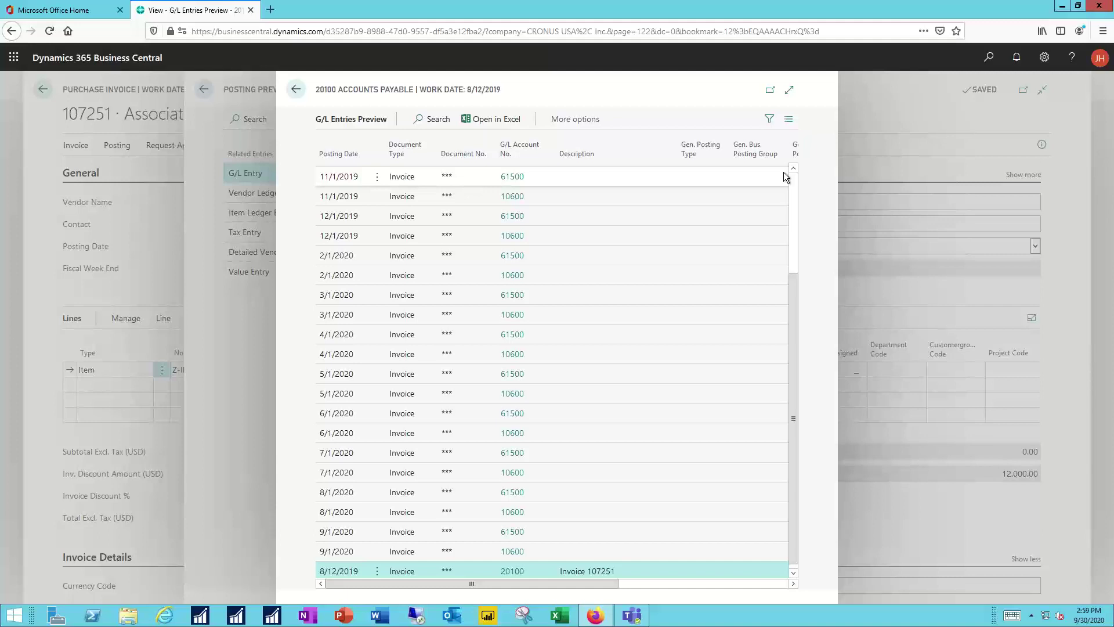
{"action": "left_click", "coordinate": [295, 92]}
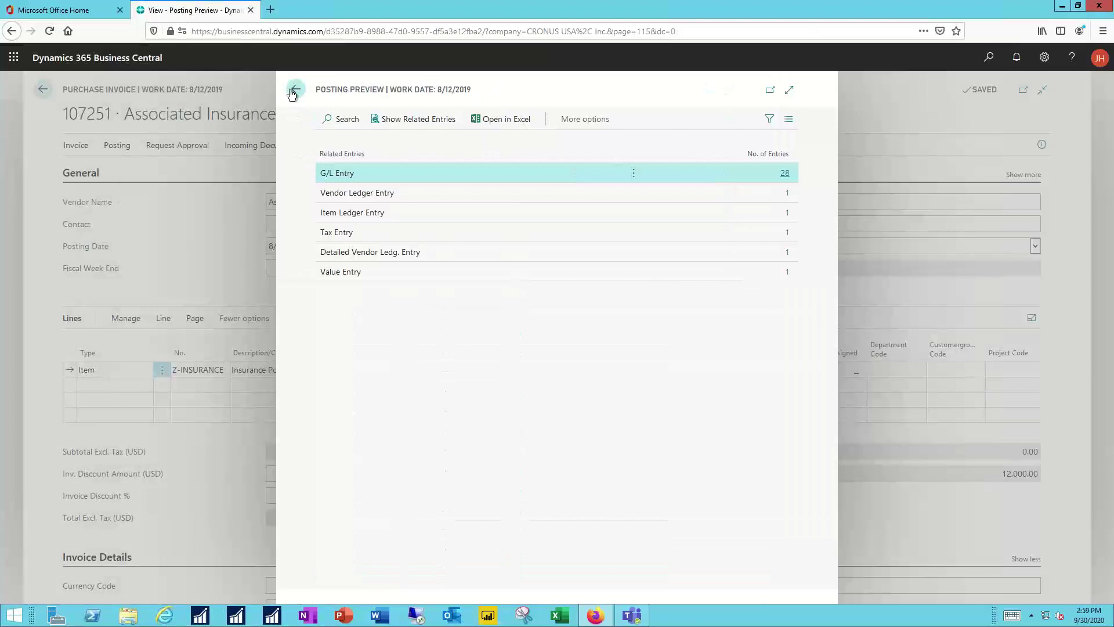
{"action": "left_click", "coordinate": [296, 91]}
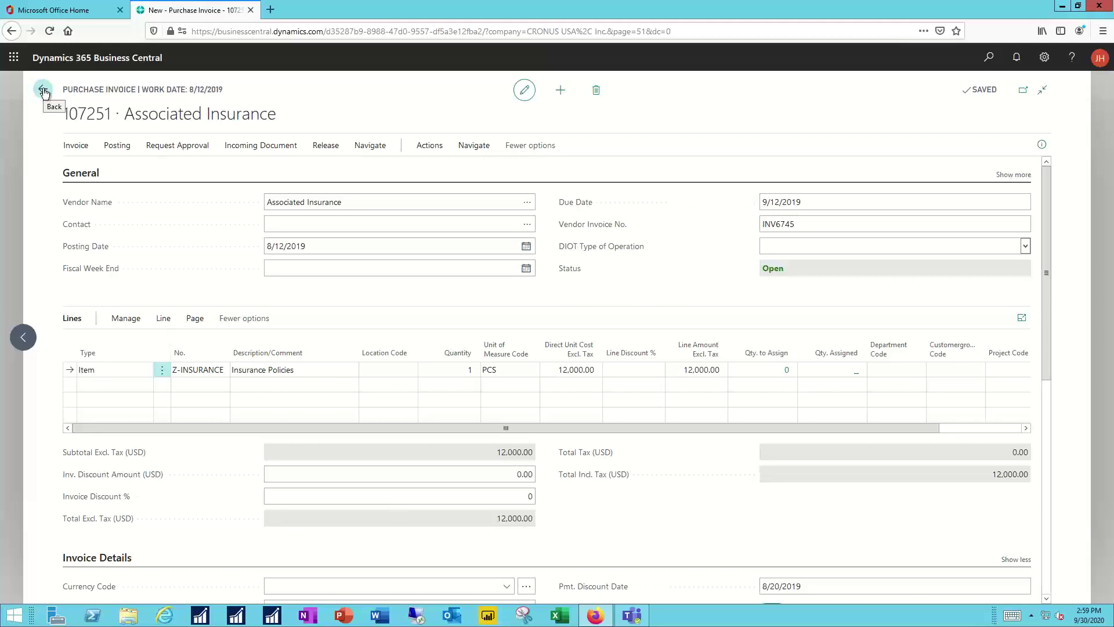
Leave invoice 107251 unposted, confirming the exit to return to the purchase invoices list
{"action": "left_click", "coordinate": [44, 91]}
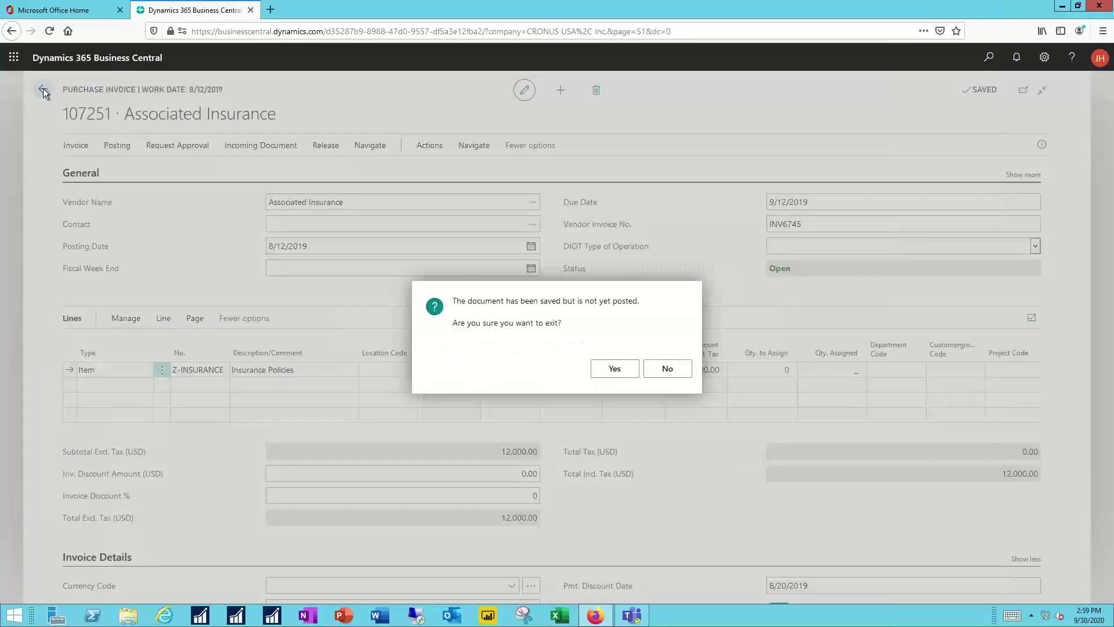
{"action": "left_click", "coordinate": [627, 370]}
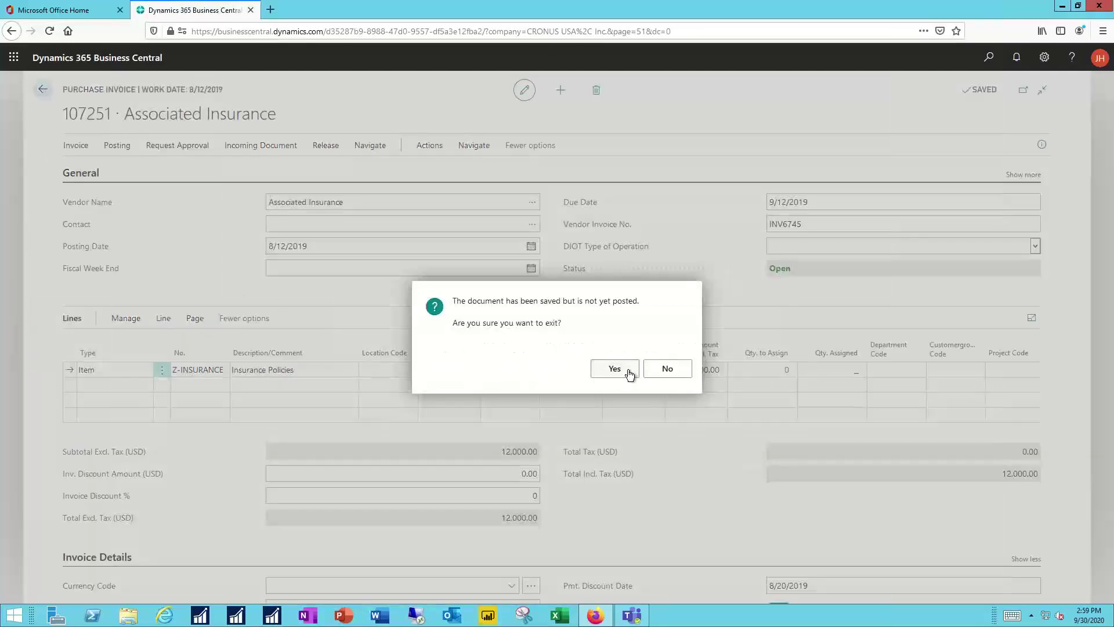